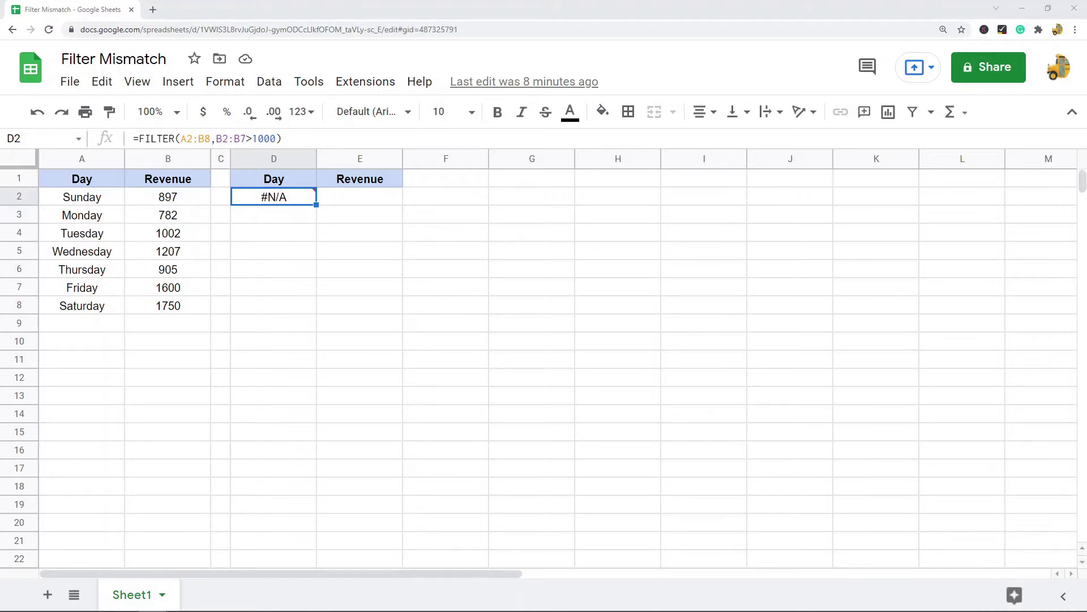
- Read the mismatched-range #N/A error reported by D2's FILTER formula
{"action": "mouse_move", "coordinate": [284, 198]}
- Clear D2 and enter =FILTER(A2:B8,B2:B8>1000) by selecting both ranges
{"action": "key", "text": "Delete"}
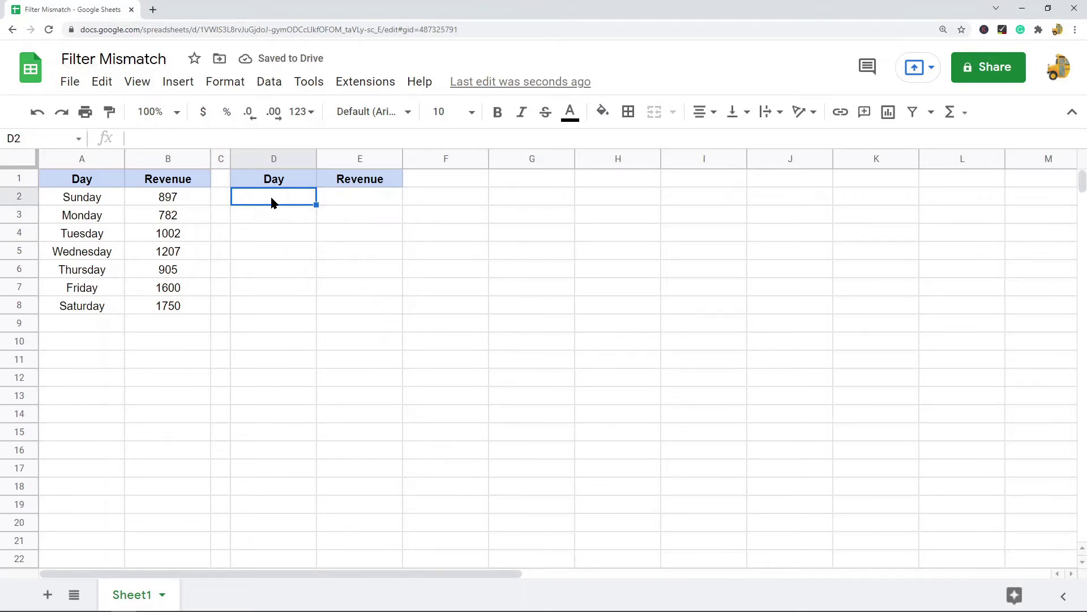
{"action": "type", "text": "=F"}
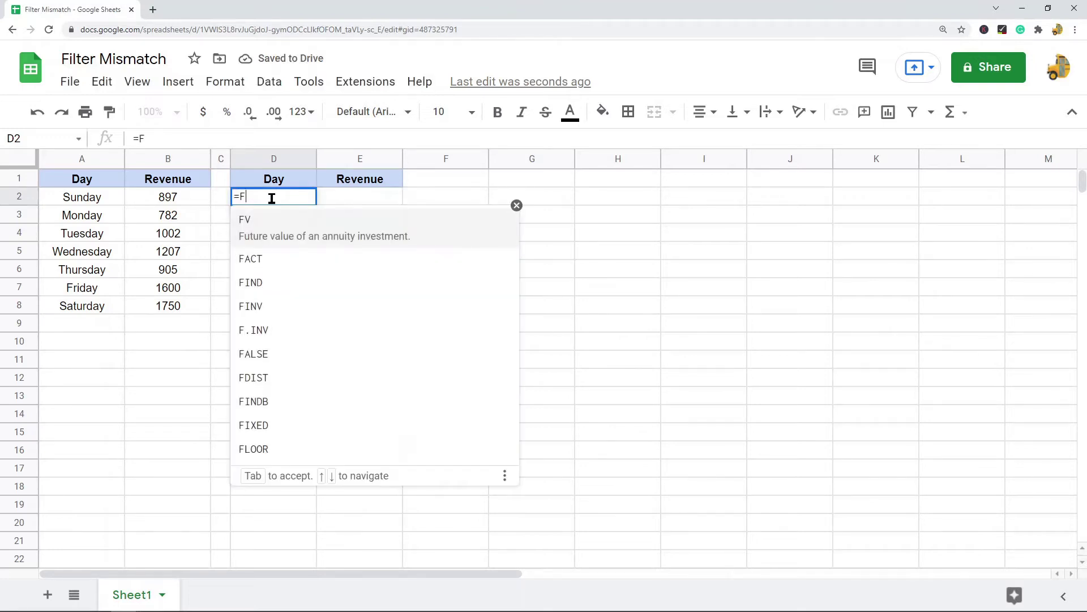
{"action": "type", "text": "ILTER"}
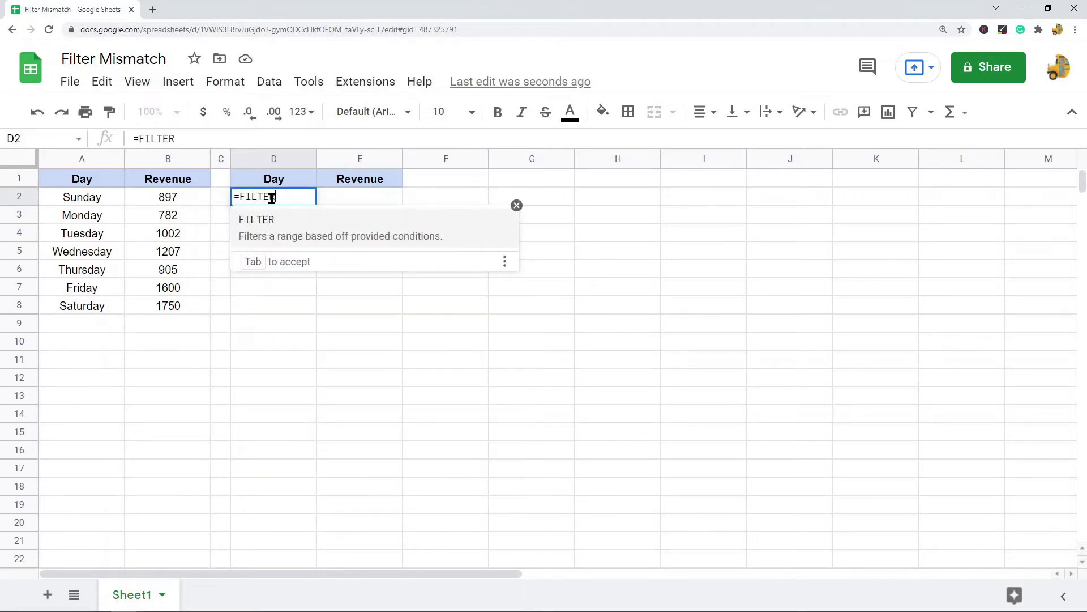
{"action": "type", "text": "("}
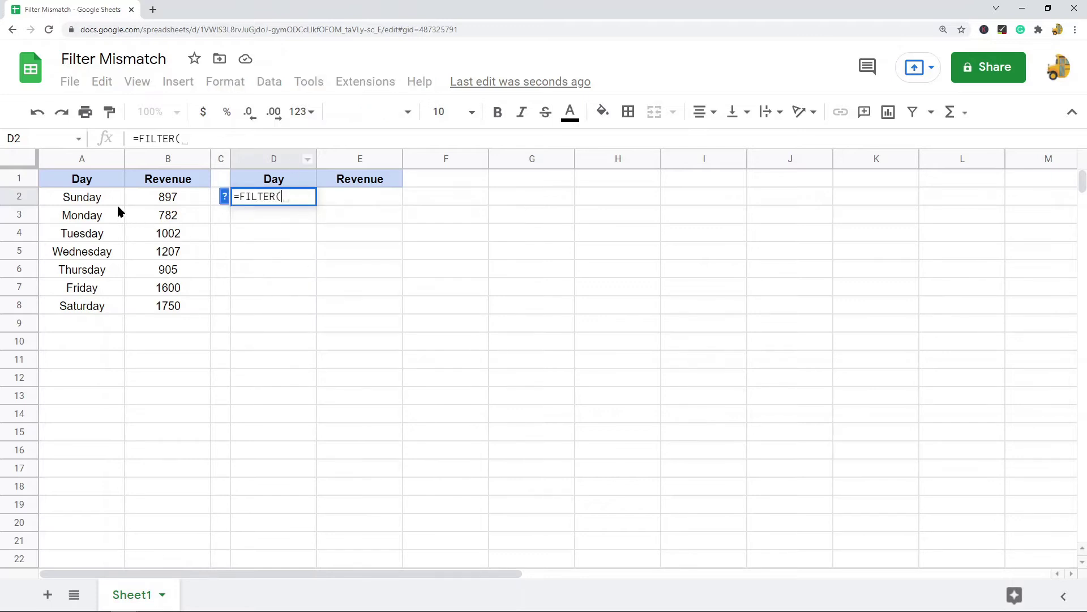
{"action": "left_click", "coordinate": [106, 202]}
{"action": "left_click", "coordinate": [182, 305], "text": "shift"}
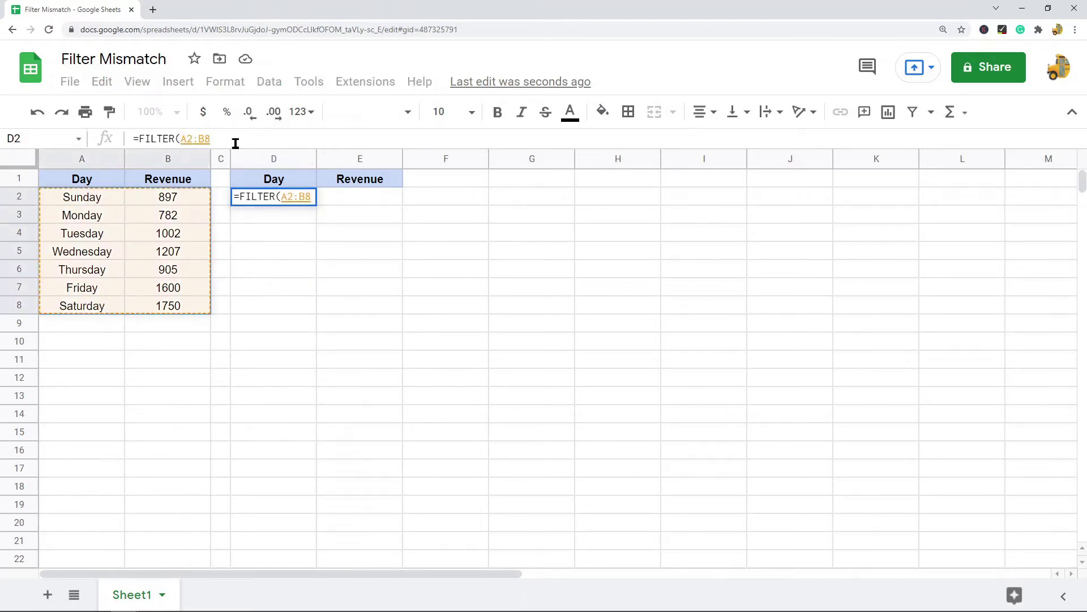
{"action": "type", "text": ","}
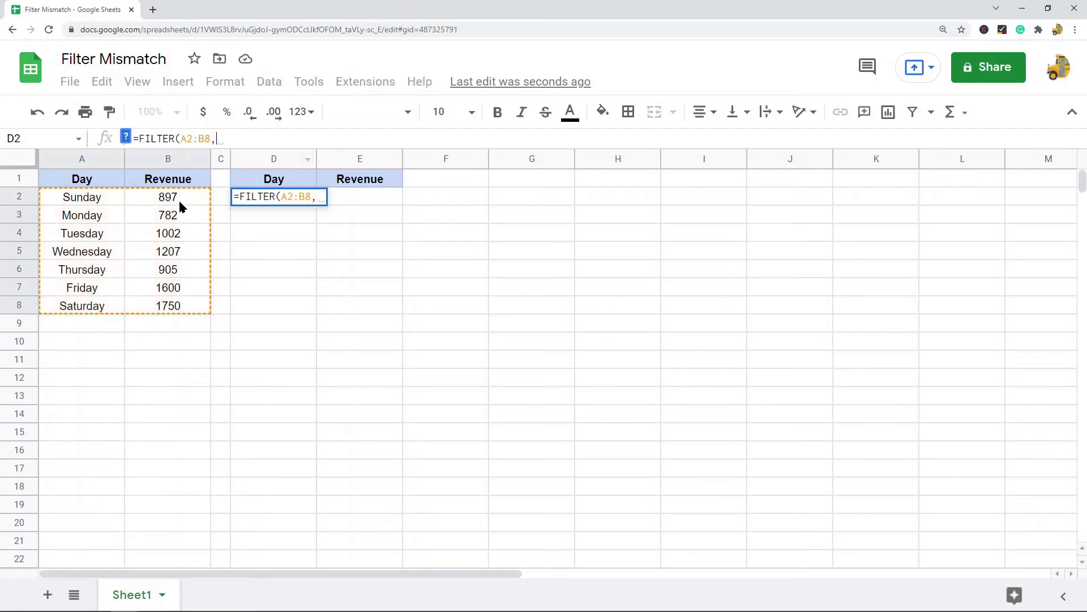
{"action": "left_click", "coordinate": [179, 199]}
{"action": "left_click", "coordinate": [182, 309], "text": "shift"}
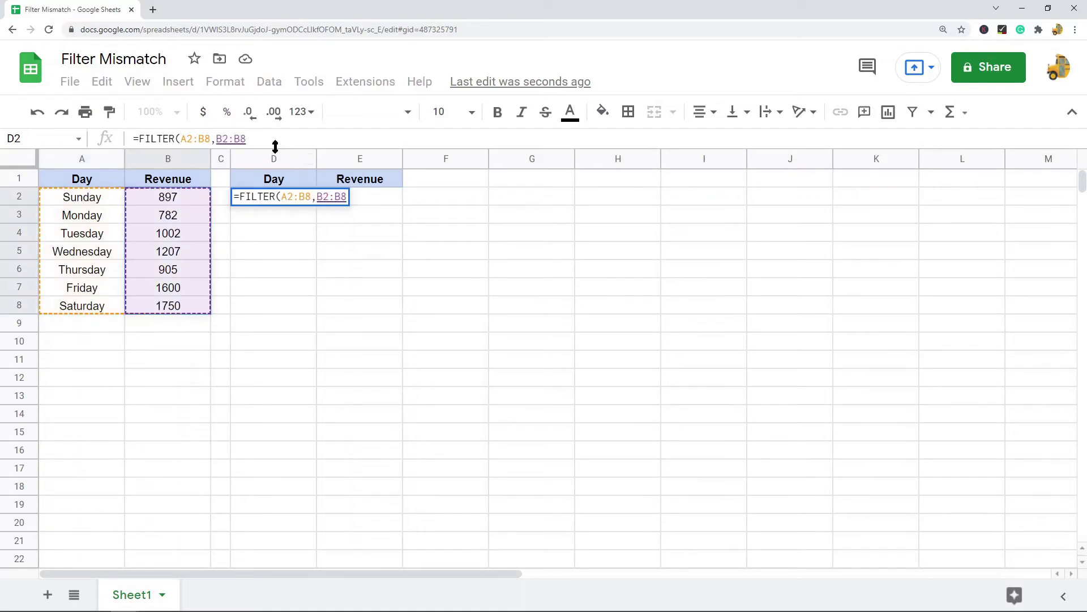
{"action": "type", "text": ">1000)"}
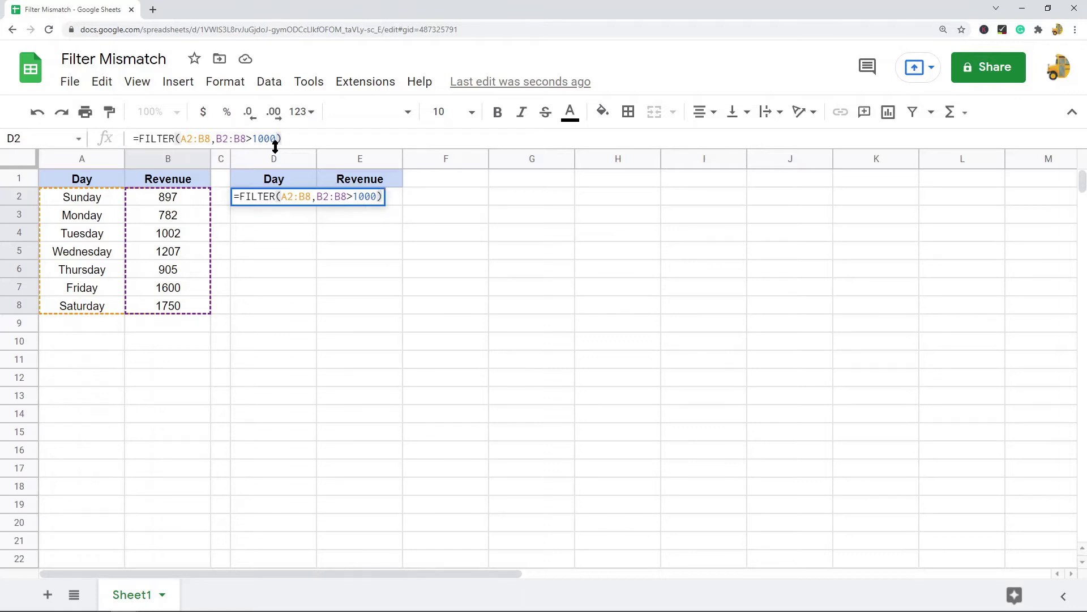
- Check the formula's A2:B8 range and B2:B8>1000 condition, then commit it
{"action": "left_click", "coordinate": [200, 139]}
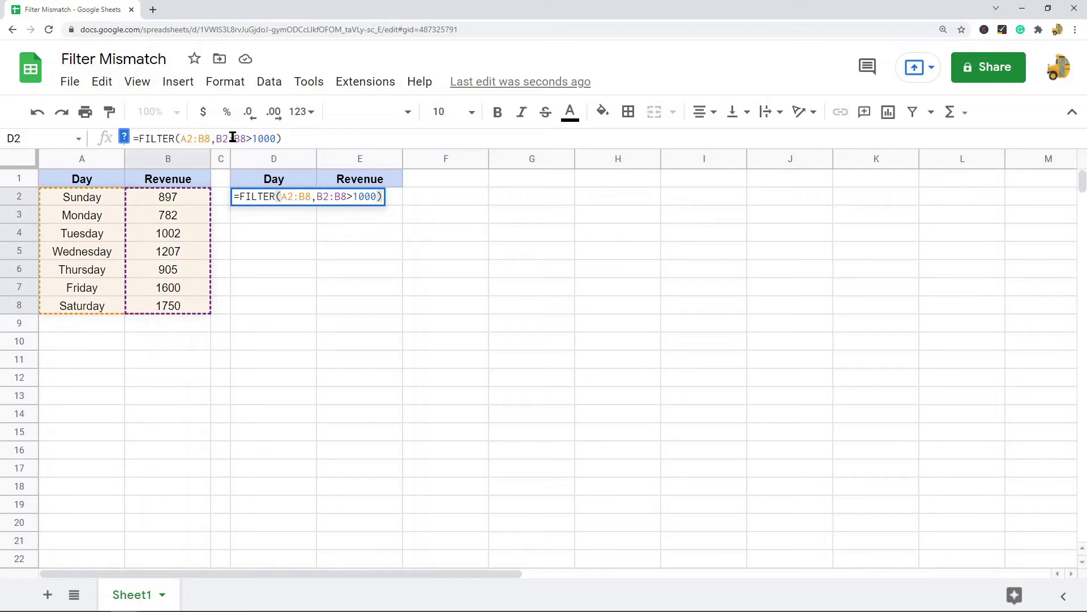
{"action": "left_click", "coordinate": [227, 140]}
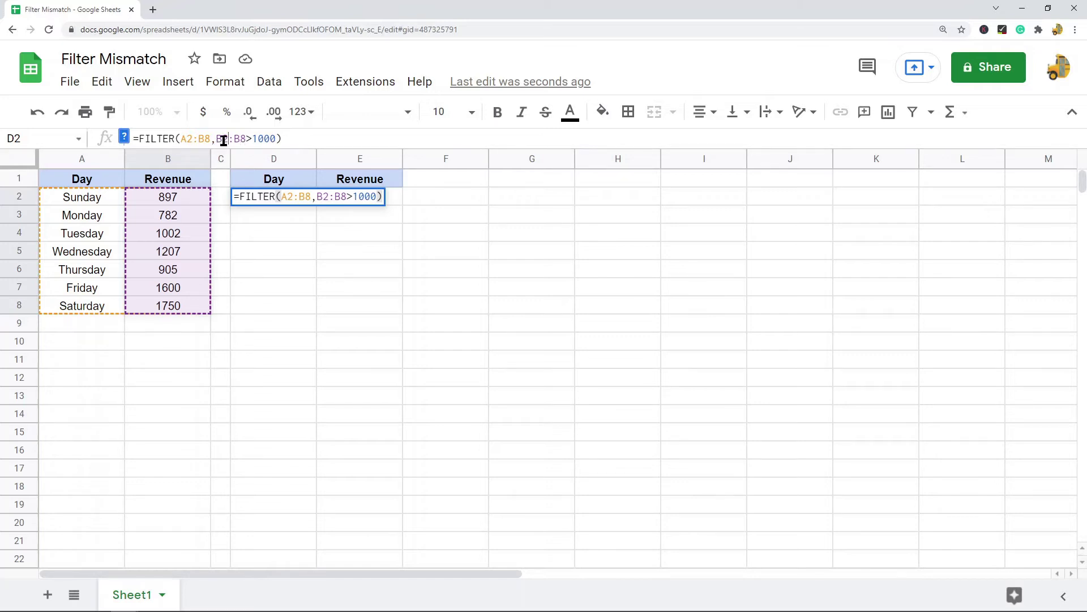
{"action": "left_click_drag", "start_coordinate": [218, 139], "coordinate": [282, 139]}
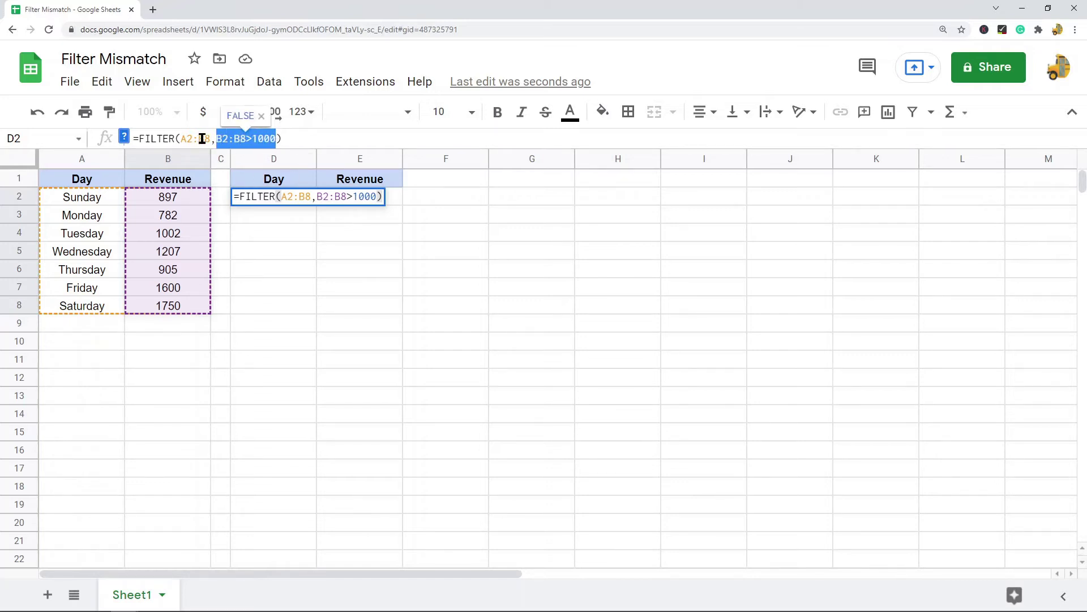
{"action": "left_click", "coordinate": [200, 139]}
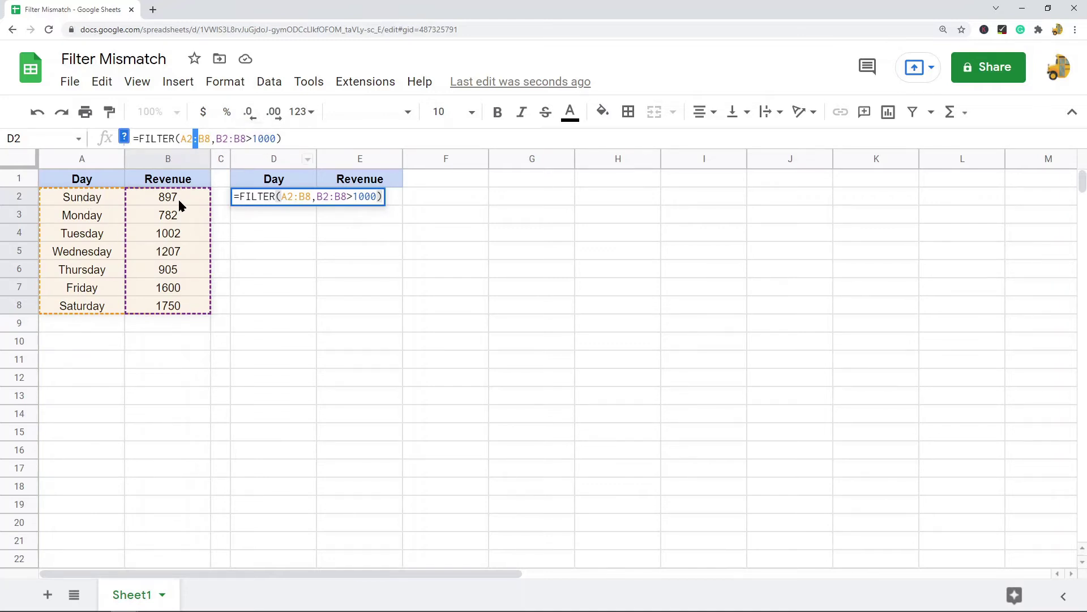
{"action": "left_click", "coordinate": [295, 139]}
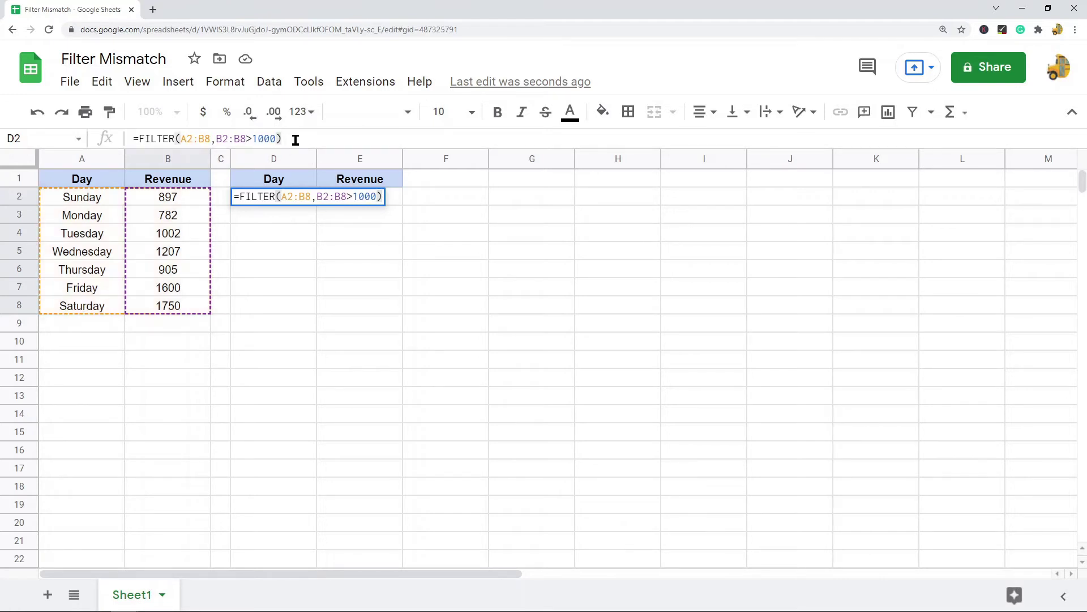
{"action": "key", "text": "Return"}
- Select the filtered revenues E2:E5 and source rows A6:B6 and A2:B3 for comparison
{"action": "left_click_drag", "start_coordinate": [360, 198], "coordinate": [362, 251]}
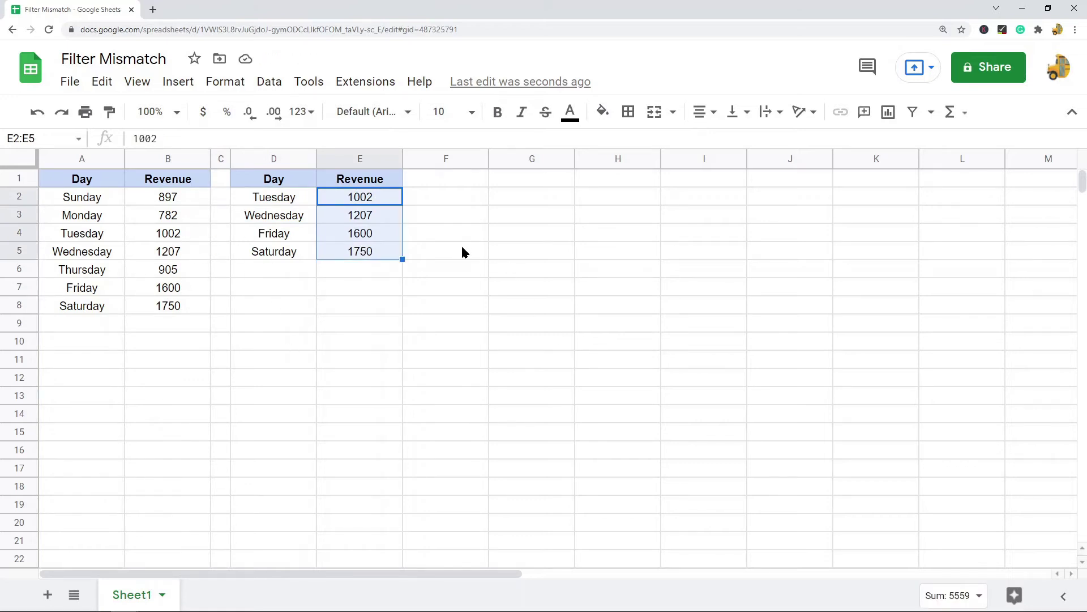
{"action": "left_click_drag", "start_coordinate": [197, 279], "coordinate": [123, 272]}
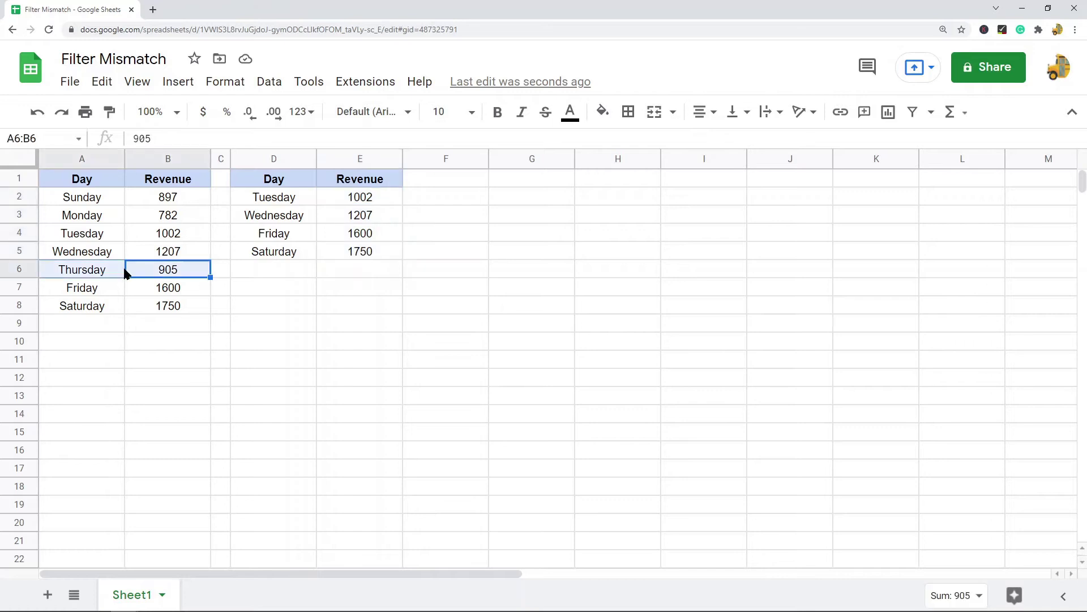
{"action": "left_click_drag", "start_coordinate": [170, 220], "coordinate": [96, 198]}
- Change D2's condition range from B2:B8 to B2:B7
{"action": "left_click", "coordinate": [296, 201]}
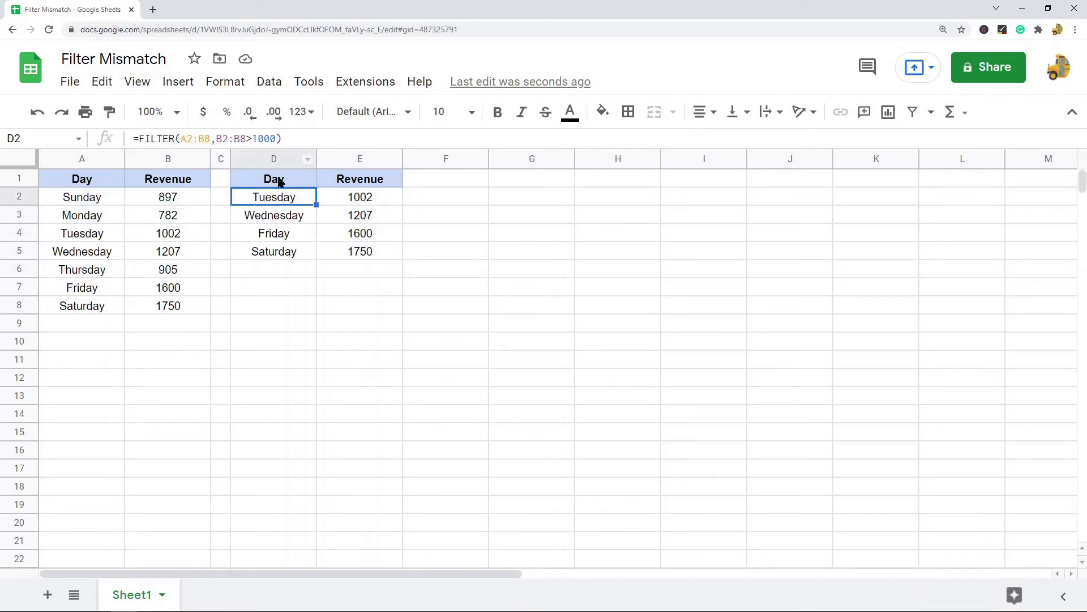
{"action": "left_click", "coordinate": [241, 138]}
{"action": "left_click_drag", "start_coordinate": [242, 138], "coordinate": [246, 139]}
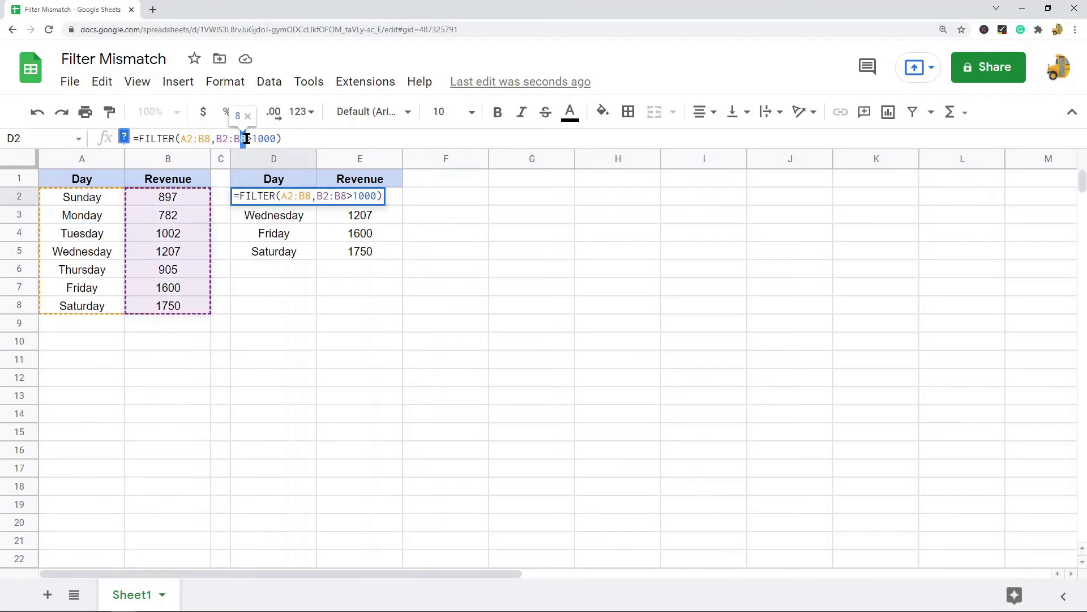
{"action": "type", "text": "7"}
{"action": "key", "text": "Return"}
{"action": "mouse_move", "coordinate": [282, 198]}
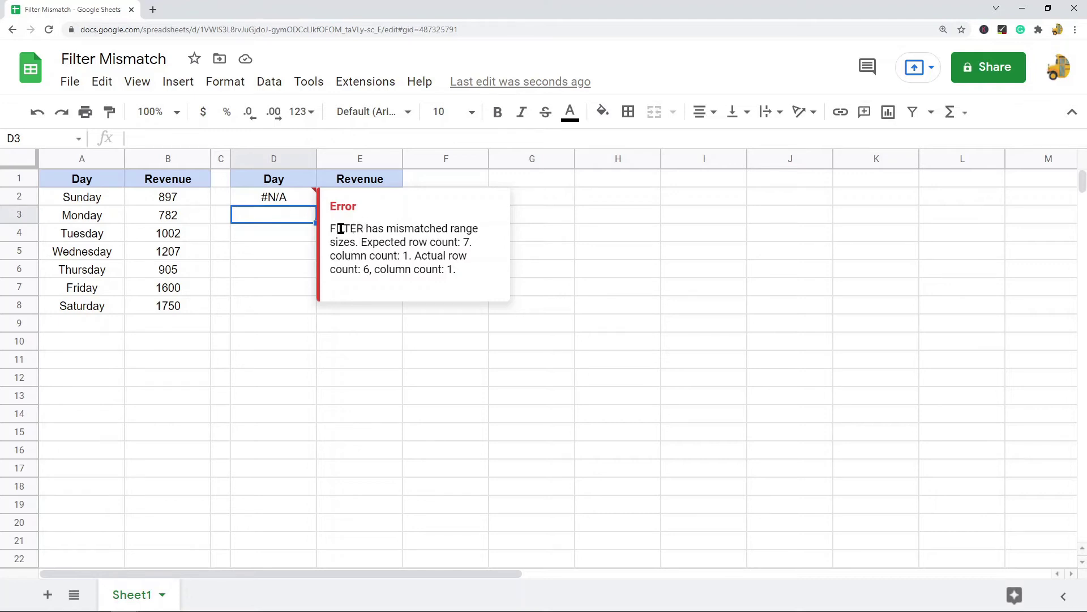
{"action": "left_click_drag", "start_coordinate": [331, 228], "coordinate": [367, 242]}
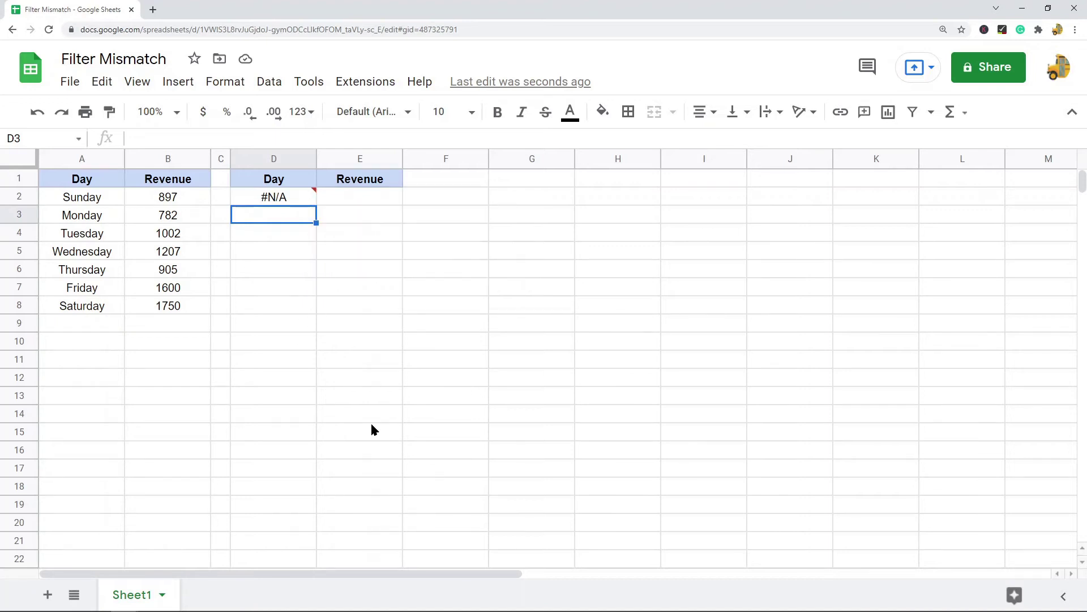
{"action": "left_click", "coordinate": [275, 199]}
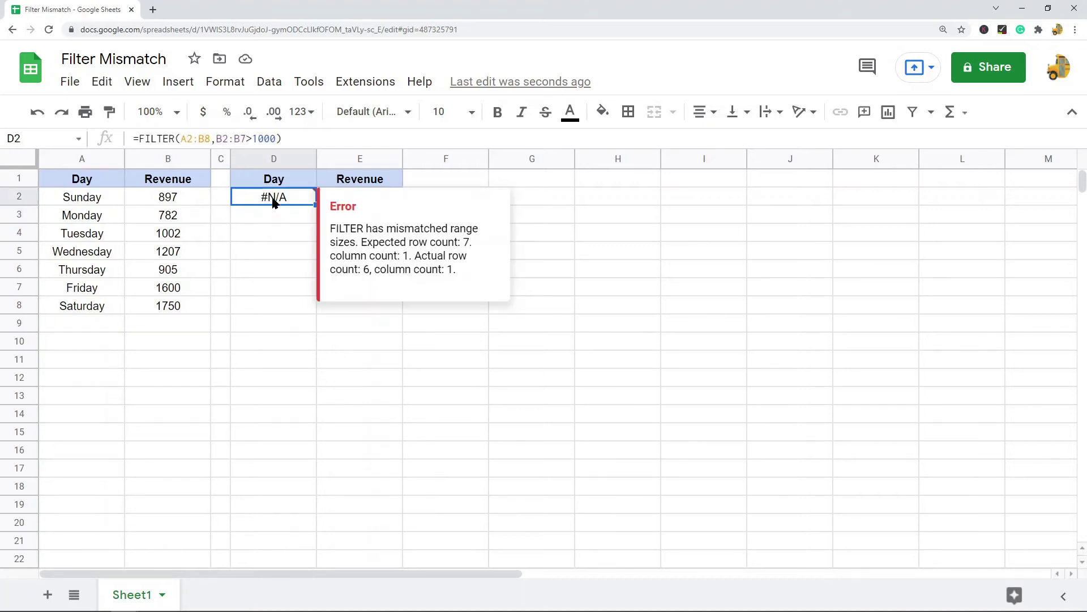
{"action": "left_click", "coordinate": [208, 138]}
{"action": "left_click_drag", "start_coordinate": [217, 139], "coordinate": [246, 138]}
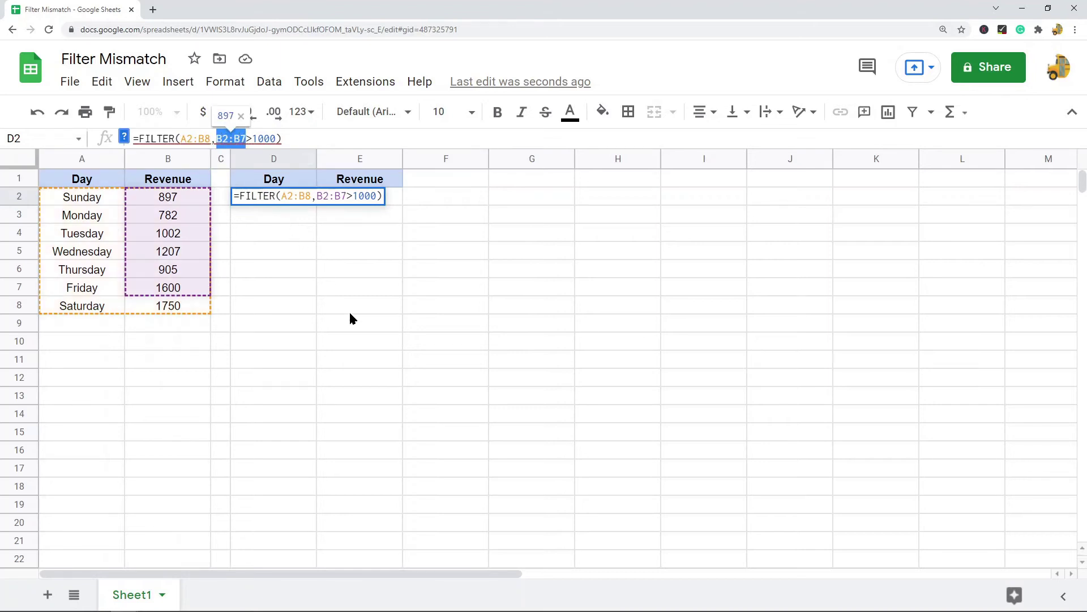
{"action": "left_click_drag", "start_coordinate": [210, 139], "coordinate": [180, 138]}
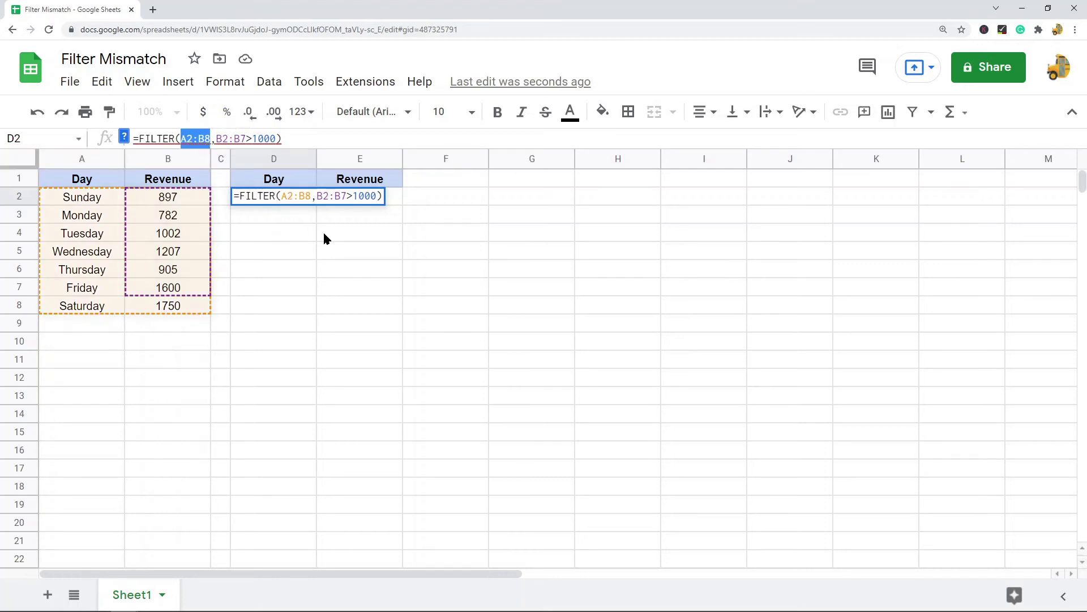
{"action": "key", "text": "Return"}
{"action": "left_click", "coordinate": [242, 385]}
{"action": "left_click_drag", "start_coordinate": [104, 199], "coordinate": [101, 306]}
{"action": "left_click", "coordinate": [289, 196]}
{"action": "left_click", "coordinate": [235, 138]}
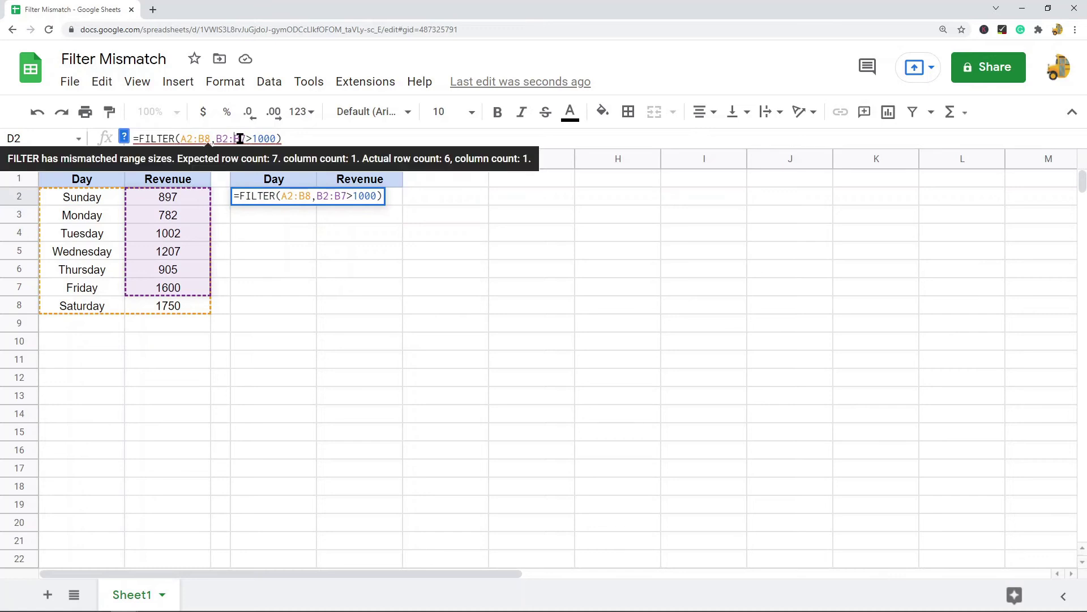
{"action": "left_click_drag", "start_coordinate": [189, 202], "coordinate": [188, 290]}
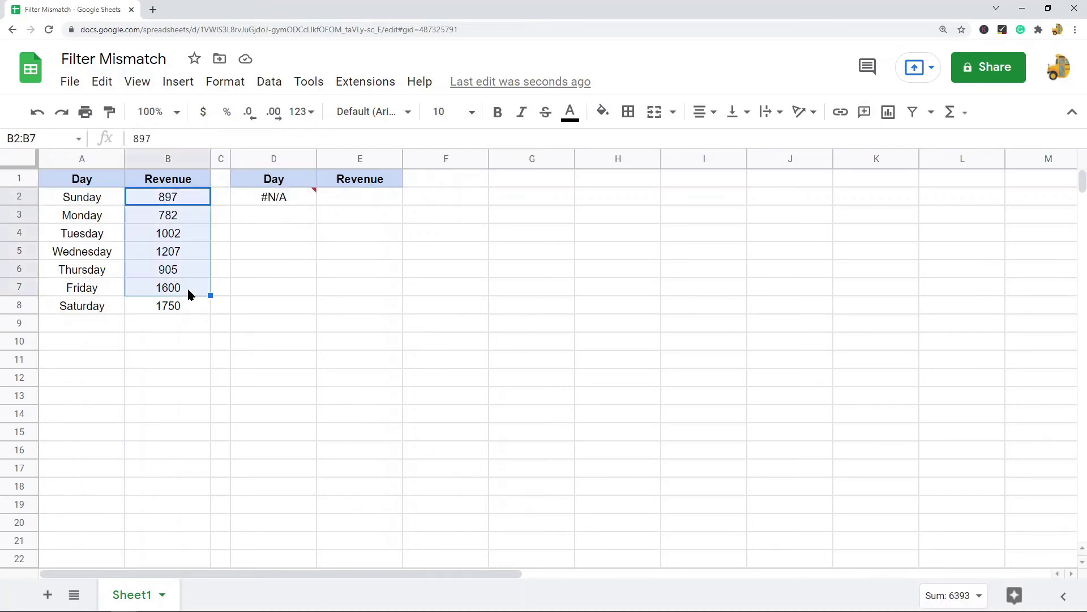
{"action": "left_click", "coordinate": [281, 196]}
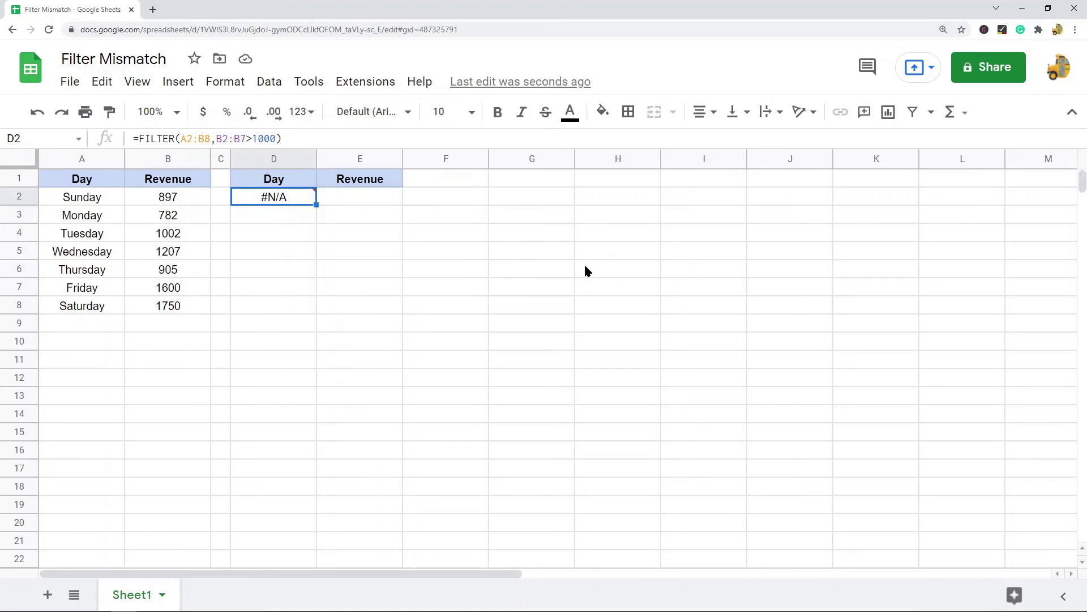
{"action": "mouse_move", "coordinate": [295, 199]}
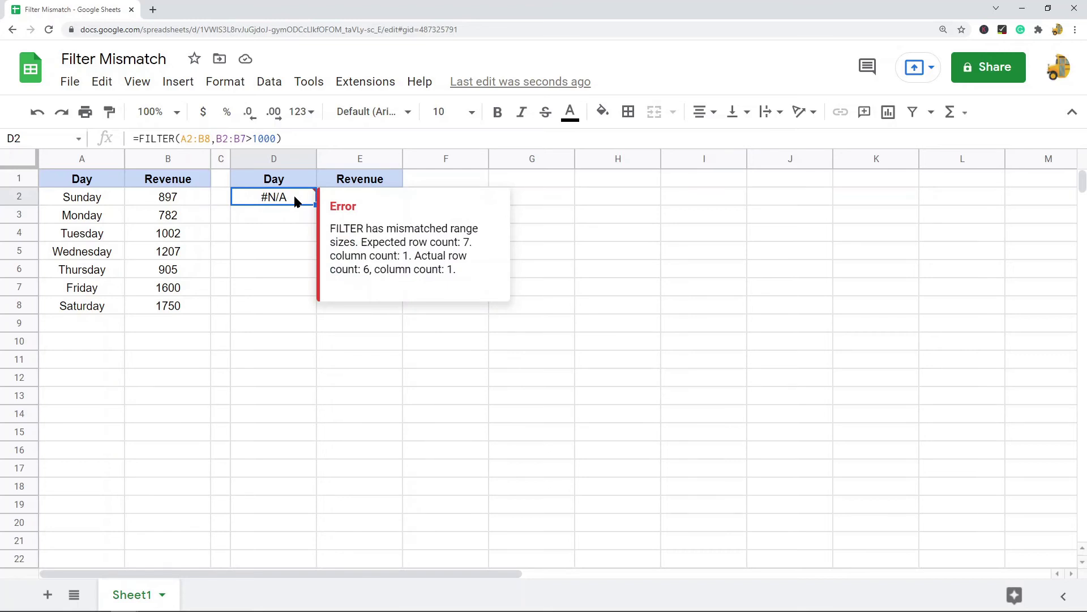
{"action": "left_click", "coordinate": [242, 138]}
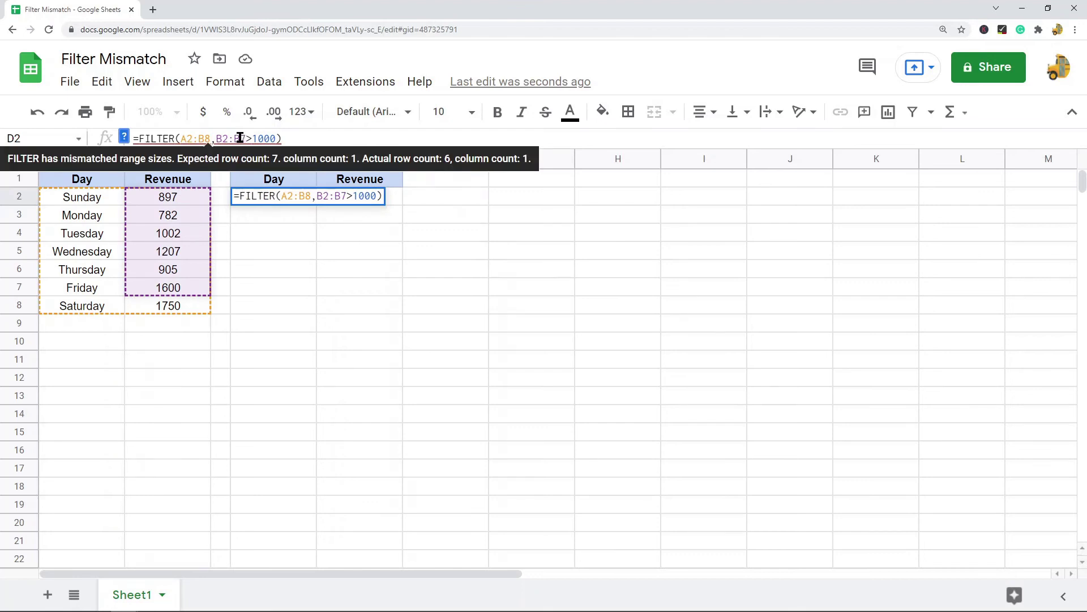
{"action": "key", "text": "Escape"}
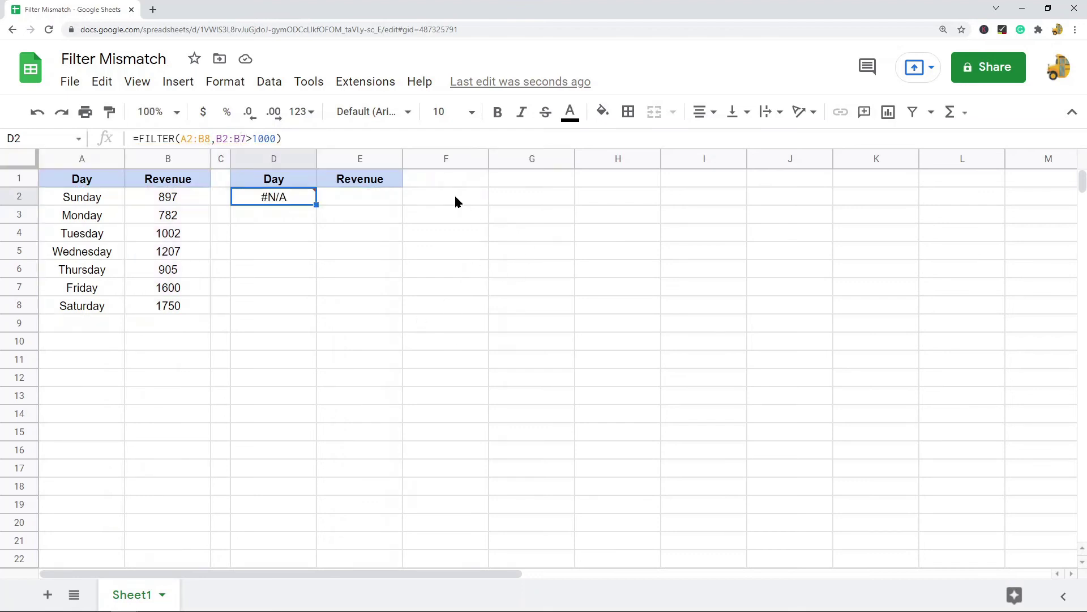
{"action": "left_click_drag", "start_coordinate": [447, 179], "coordinate": [448, 197]}
{"action": "left_click_drag", "start_coordinate": [469, 333], "coordinate": [469, 342]}
{"action": "left_click_drag", "start_coordinate": [461, 192], "coordinate": [815, 196]}
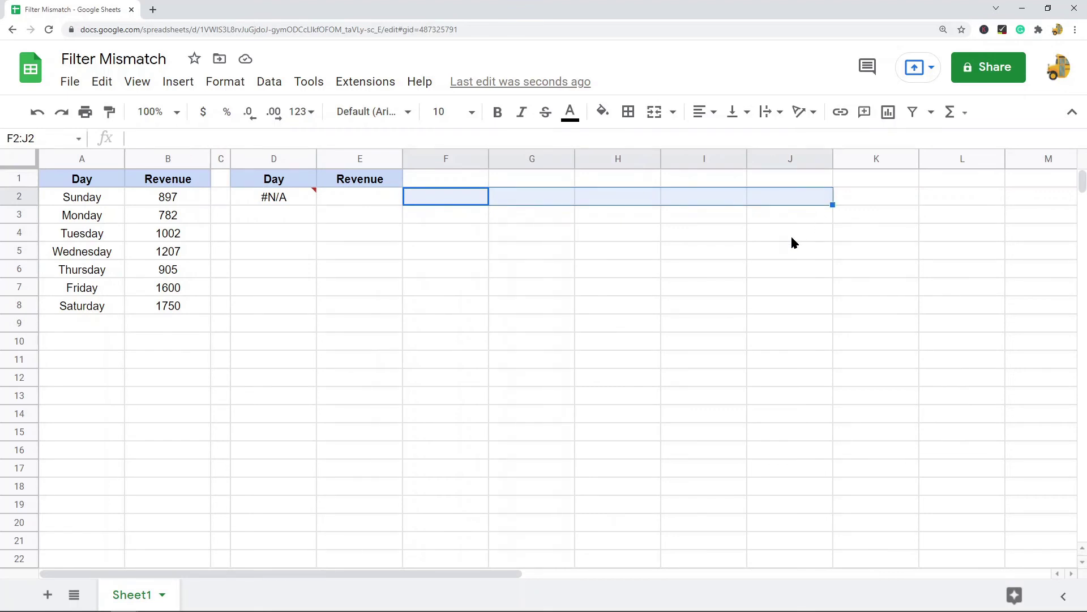
- Change D2's condition range from B2:B7 back to B2:B8 and commit the formula
{"action": "left_click", "coordinate": [288, 196]}
{"action": "left_click", "coordinate": [243, 139]}
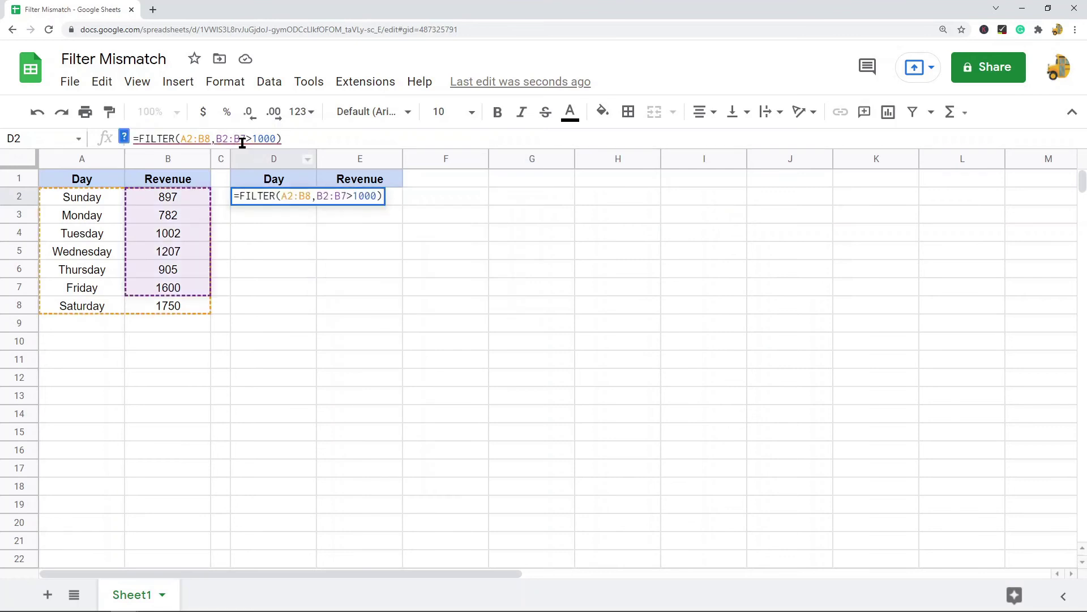
{"action": "left_click_drag", "start_coordinate": [243, 138], "coordinate": [247, 139]}
{"action": "key", "text": "BackSpace"}
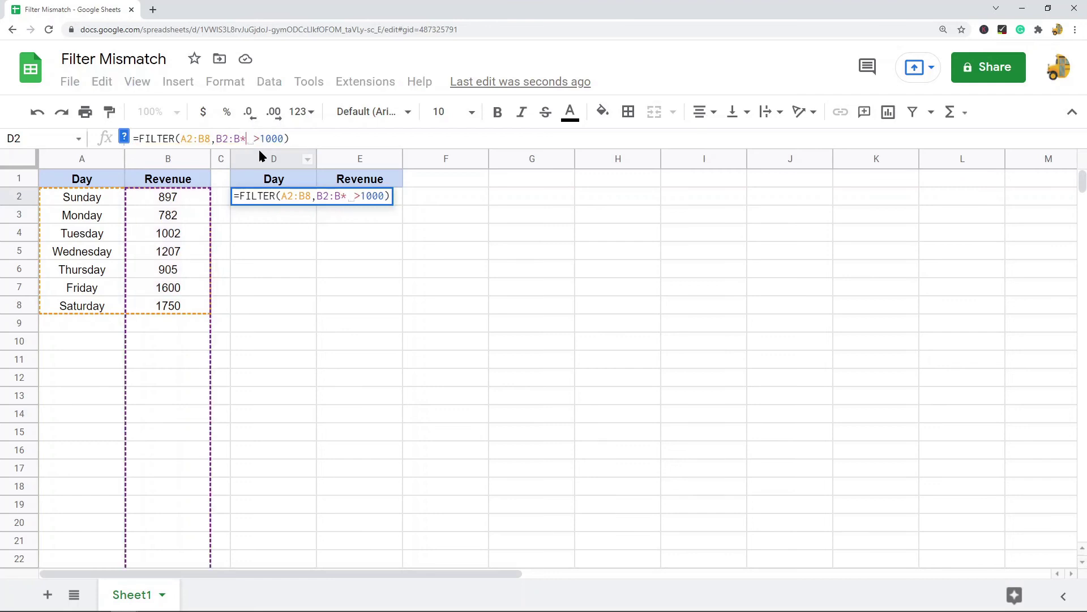
{"action": "type", "text": "*"}
{"action": "key", "text": "BackSpace"}
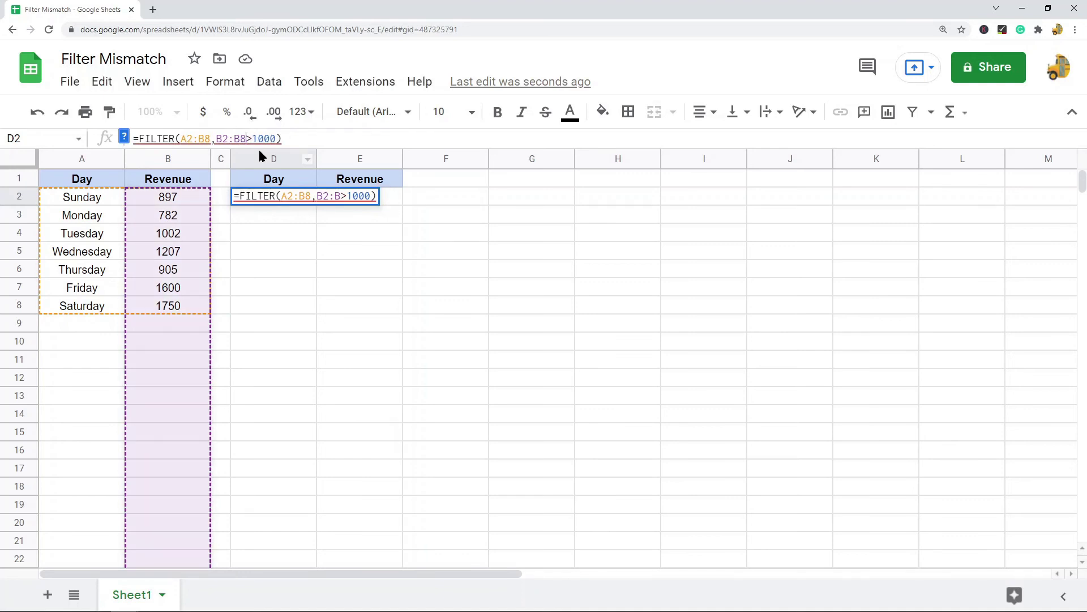
{"action": "type", "text": "8"}
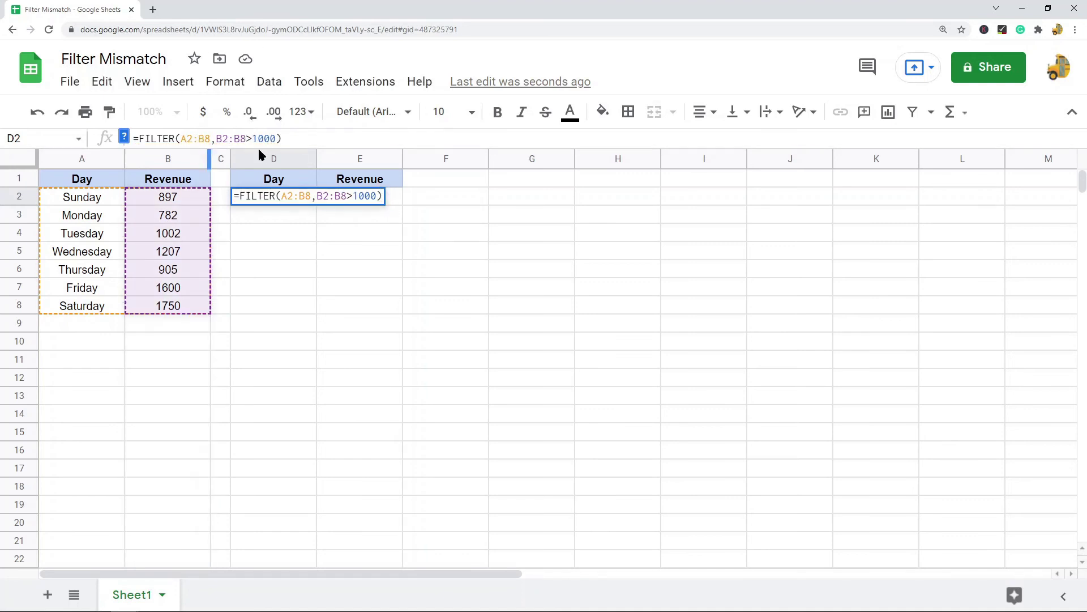
{"action": "left_click", "coordinate": [334, 138]}
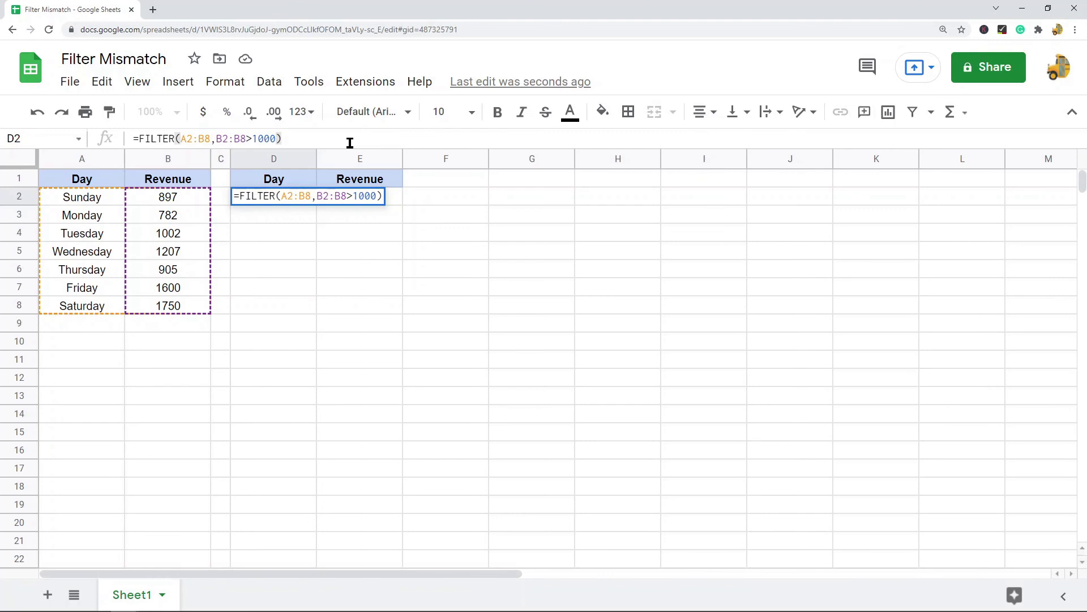
{"action": "key", "text": "Return"}
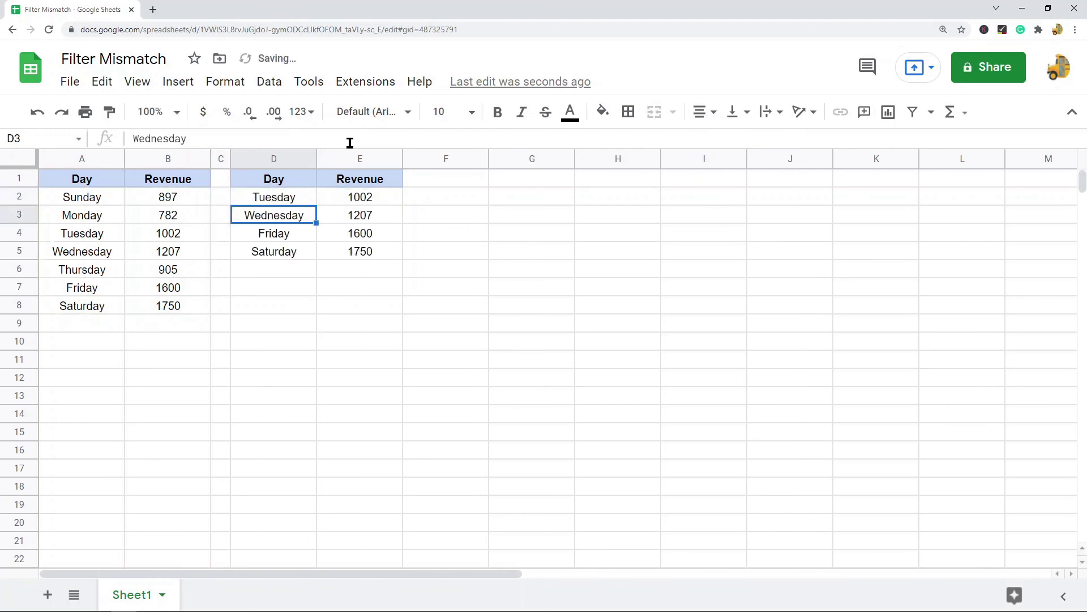